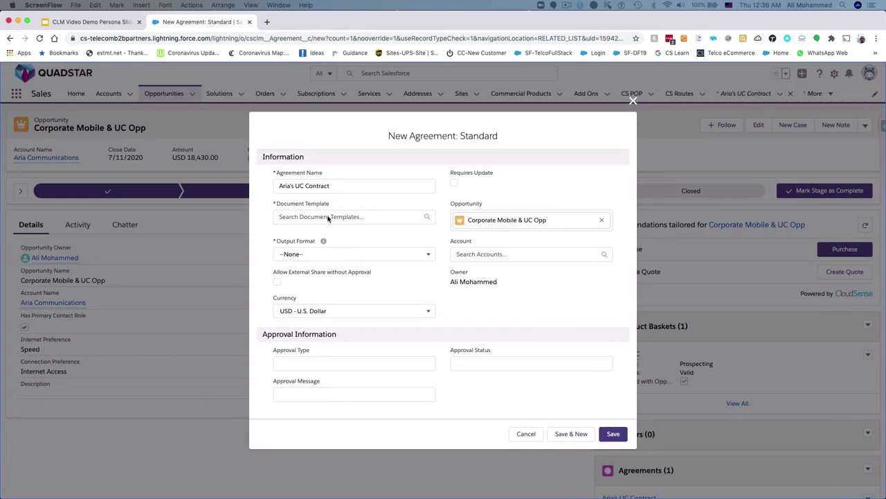
Step: Complete the new agreement with document template Service Template Contract and output format pdf, and save it
{"action": "left_click", "coordinate": [347, 216]}
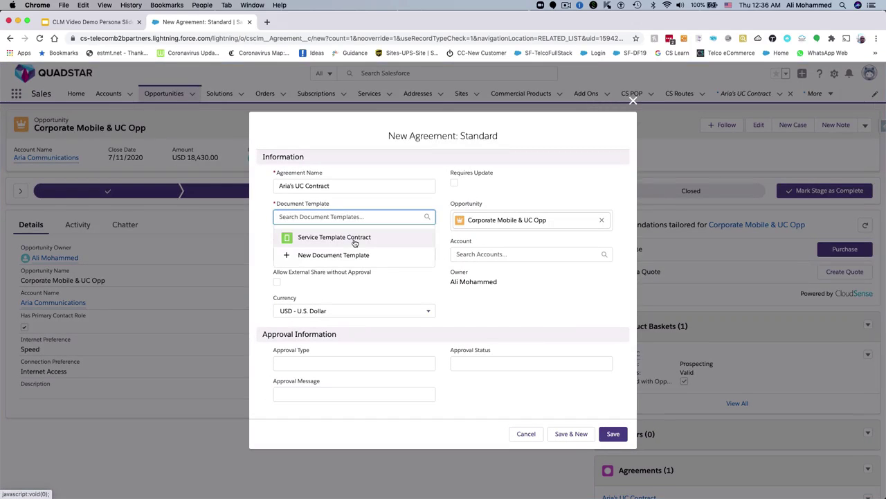
{"action": "left_click", "coordinate": [354, 239]}
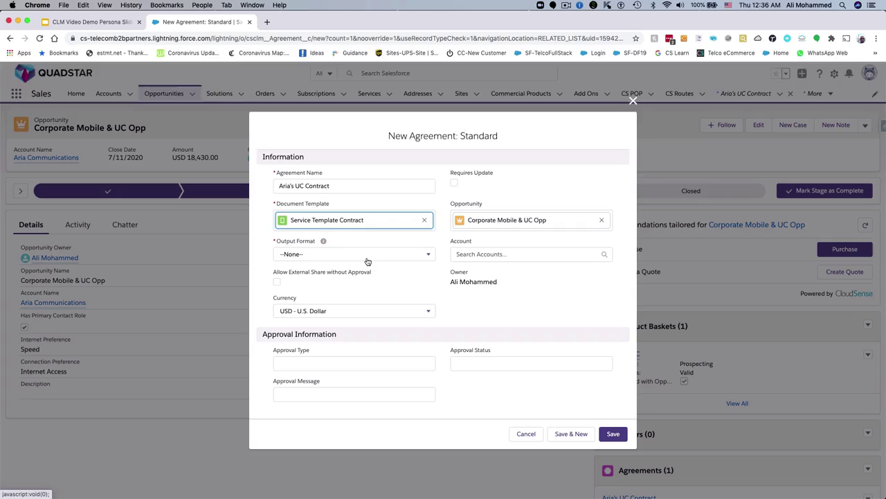
{"action": "left_click", "coordinate": [366, 256]}
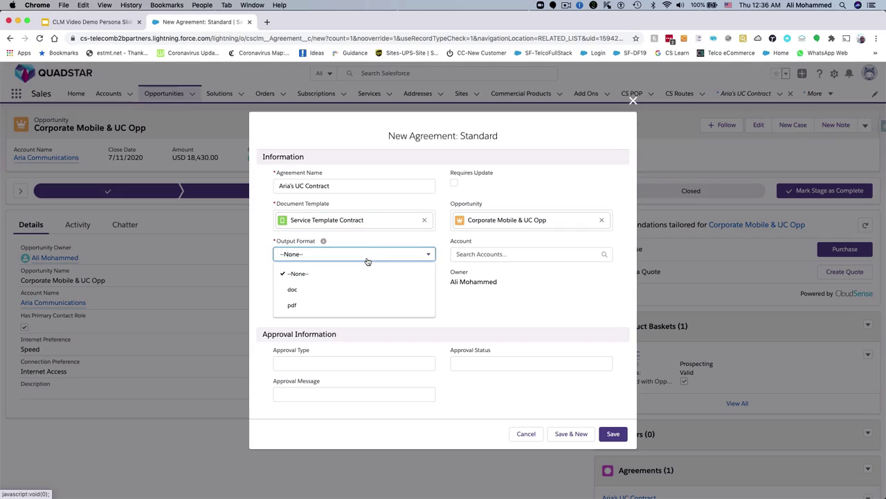
{"action": "left_click", "coordinate": [352, 305]}
{"action": "left_click", "coordinate": [614, 436]}
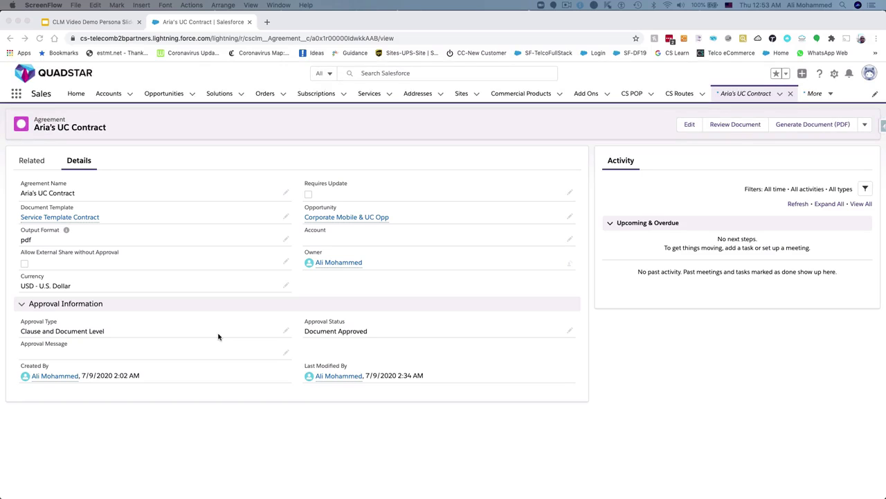
Step: Open the agreement's document for review and add the clause "Maximum uplift rate for renewals is 10%" beneath clause 10.1
{"action": "left_click", "coordinate": [739, 131]}
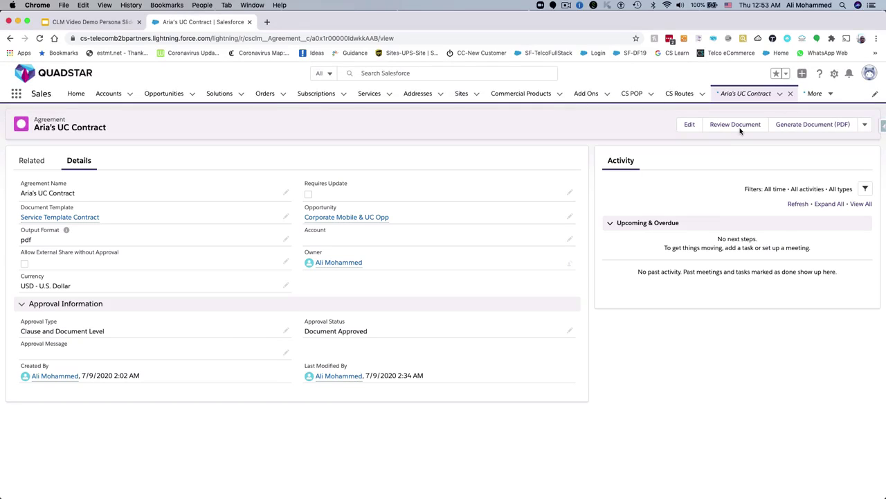
{"action": "left_click", "coordinate": [738, 126]}
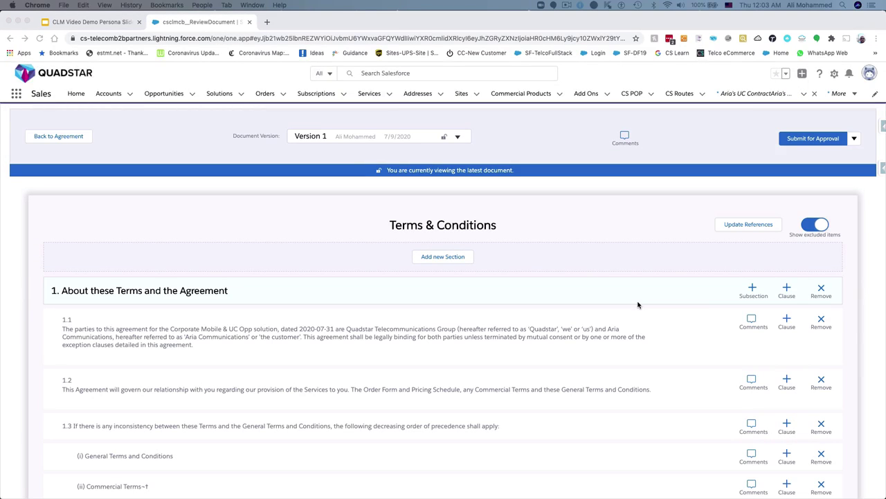
{"action": "scroll", "coordinate": [638, 305], "scroll_direction": "down", "scroll_amount": 10}
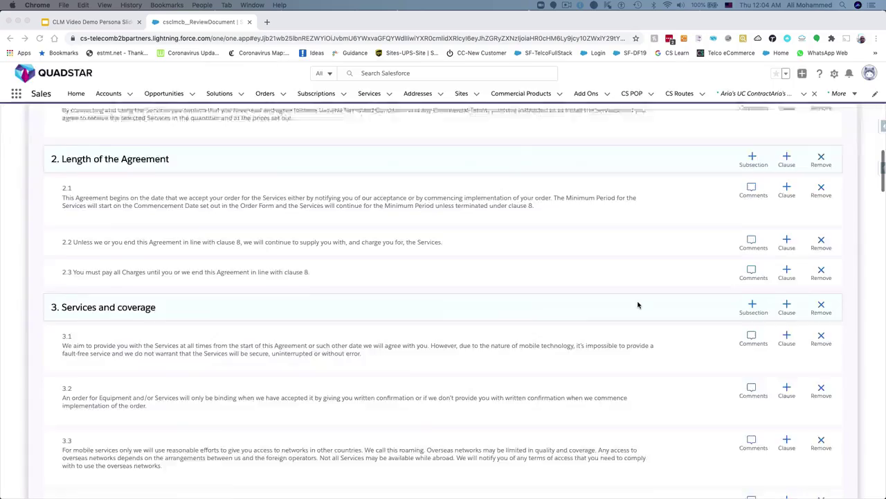
{"action": "scroll", "coordinate": [638, 304], "scroll_direction": "down", "scroll_amount": 15}
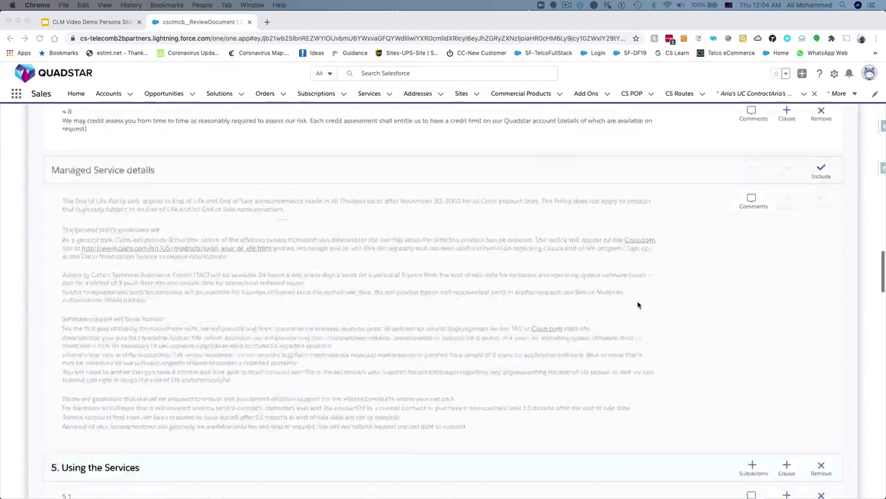
{"action": "scroll", "coordinate": [637, 305], "scroll_direction": "down", "scroll_amount": 15}
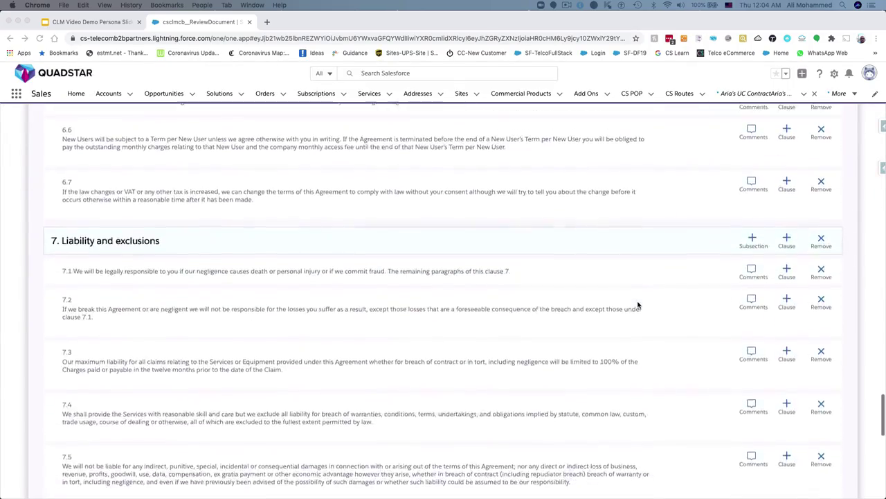
{"action": "left_click", "coordinate": [822, 396]}
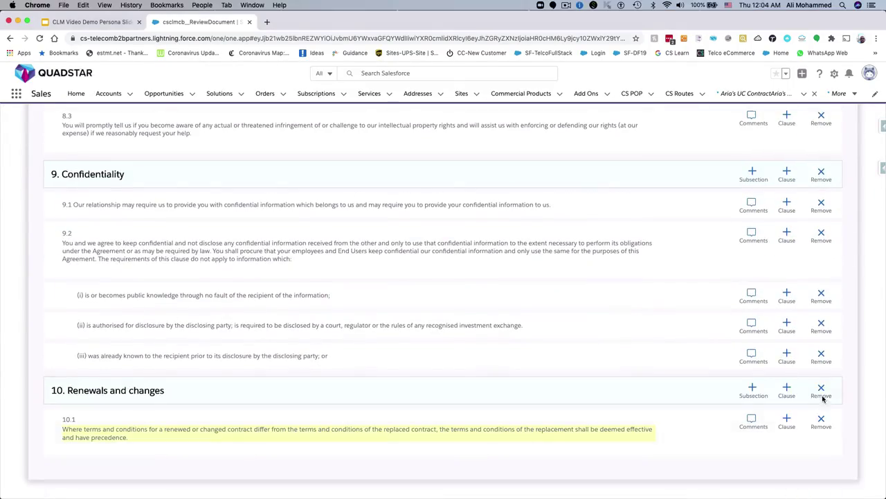
{"action": "left_click", "coordinate": [787, 420]}
{"action": "type", "text": "Maximum uplift rate for renewals is 10%"}
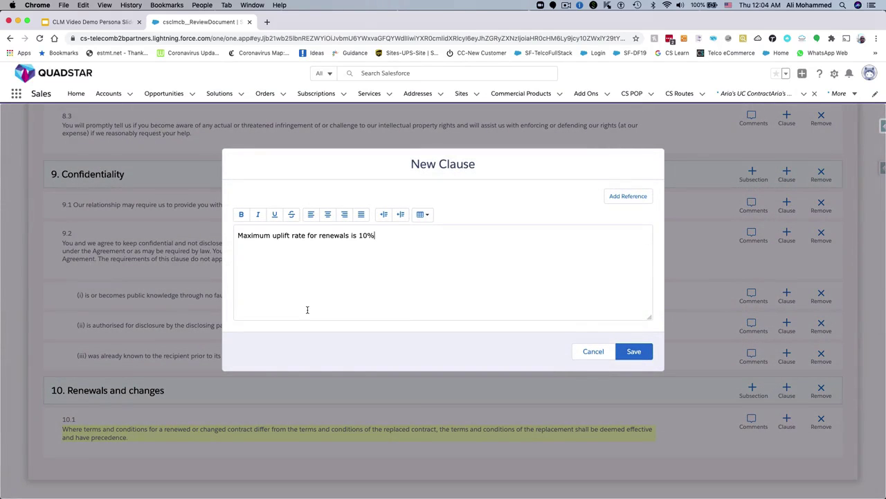
{"action": "left_click", "coordinate": [646, 353]}
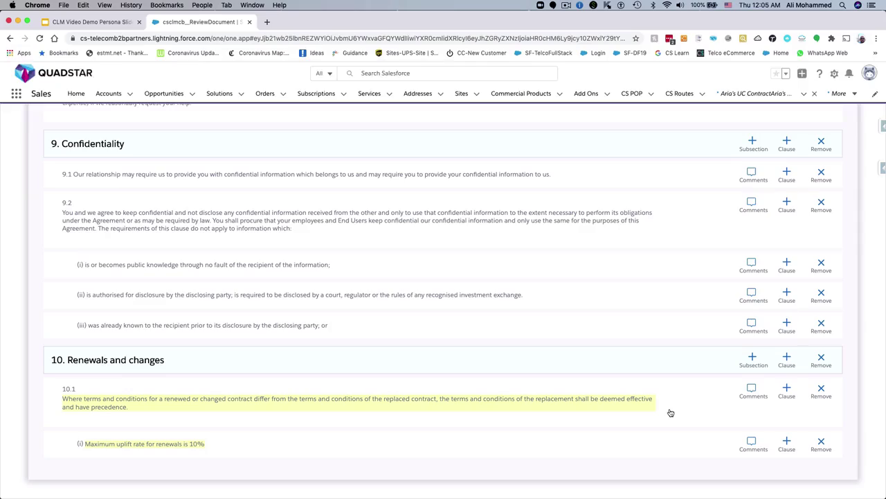
Step: Submit the reviewed document for approval, accepting the automatic update of field references
{"action": "scroll", "coordinate": [670, 412], "scroll_direction": "up", "scroll_amount": 20}
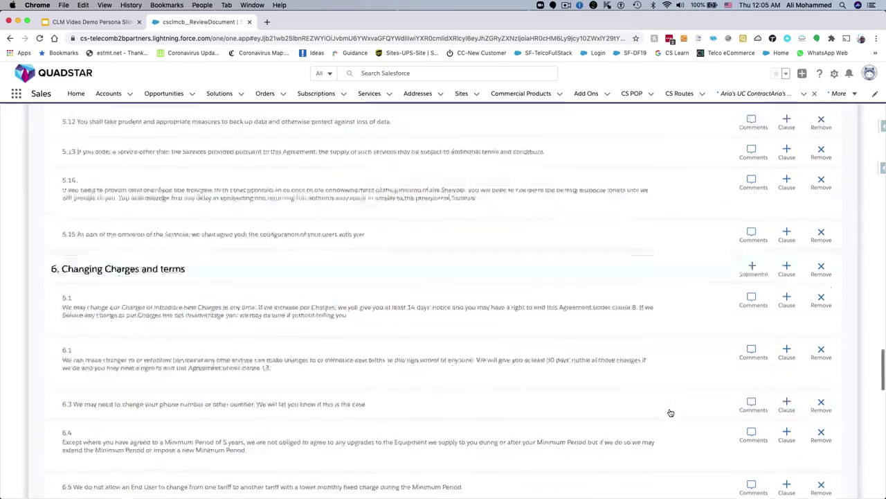
{"action": "scroll", "coordinate": [671, 413], "scroll_direction": "up", "scroll_amount": 3}
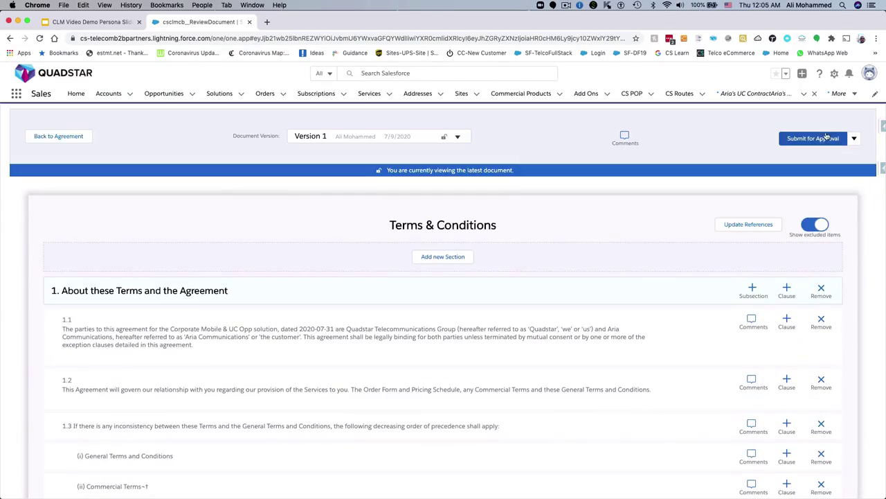
{"action": "left_click", "coordinate": [821, 139]}
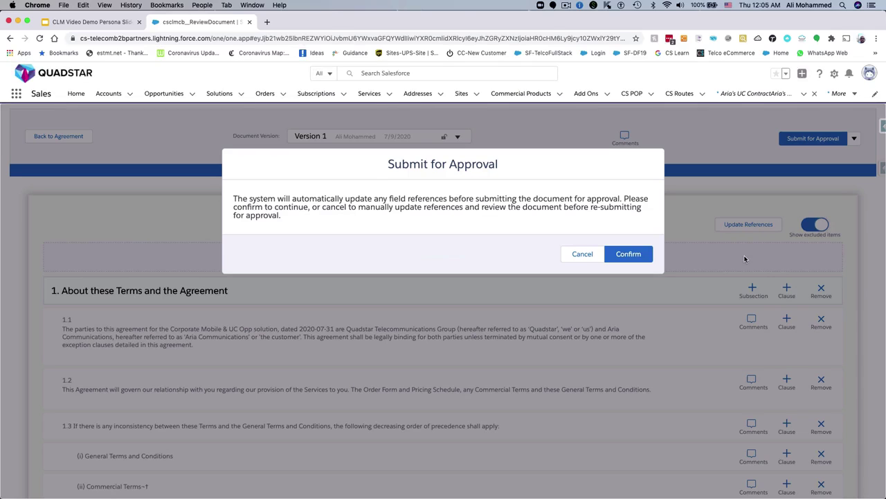
{"action": "left_click", "coordinate": [628, 254]}
Step: Inspect the proposed text of the renewal uplift clause beneath 10.1 without changing it, and approve that clause
{"action": "scroll", "coordinate": [607, 321], "scroll_direction": "down", "scroll_amount": 15}
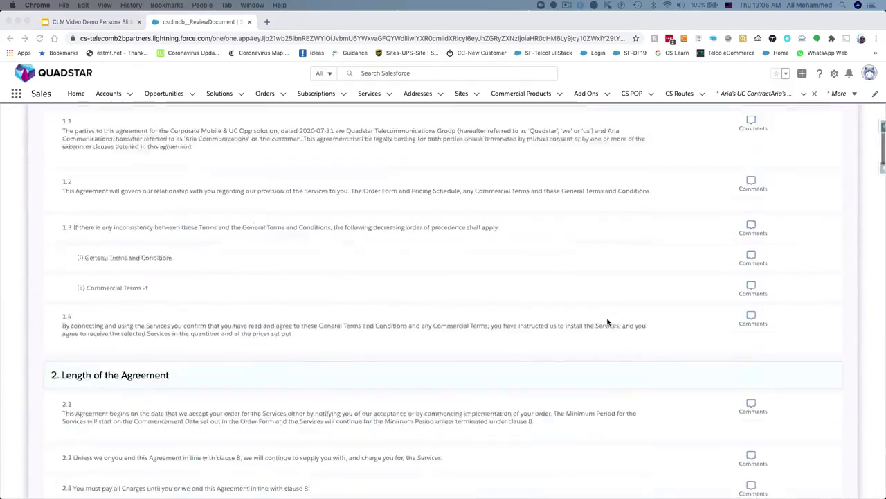
{"action": "scroll", "coordinate": [607, 321], "scroll_direction": "down", "scroll_amount": 15}
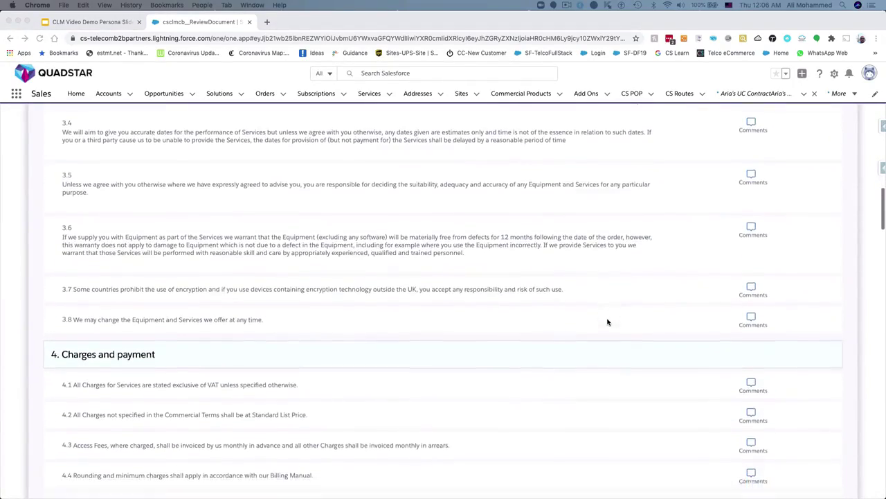
{"action": "scroll", "coordinate": [607, 321], "scroll_direction": "down", "scroll_amount": 15}
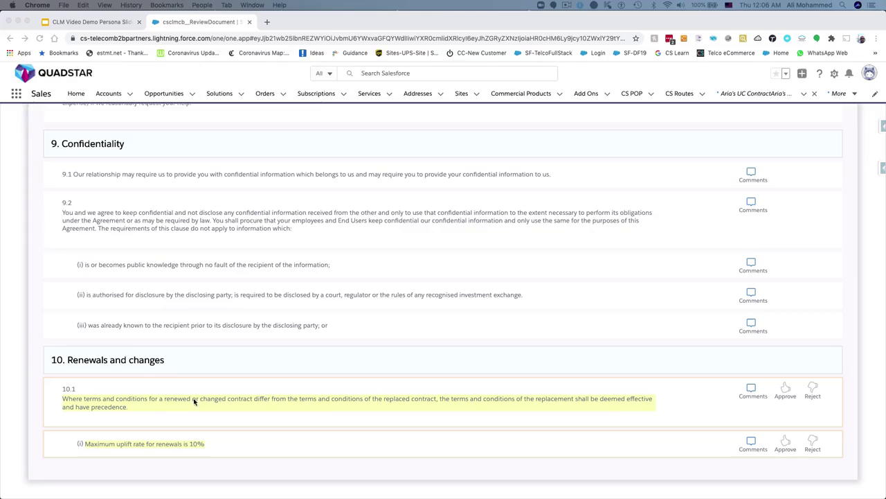
{"action": "left_click", "coordinate": [220, 444]}
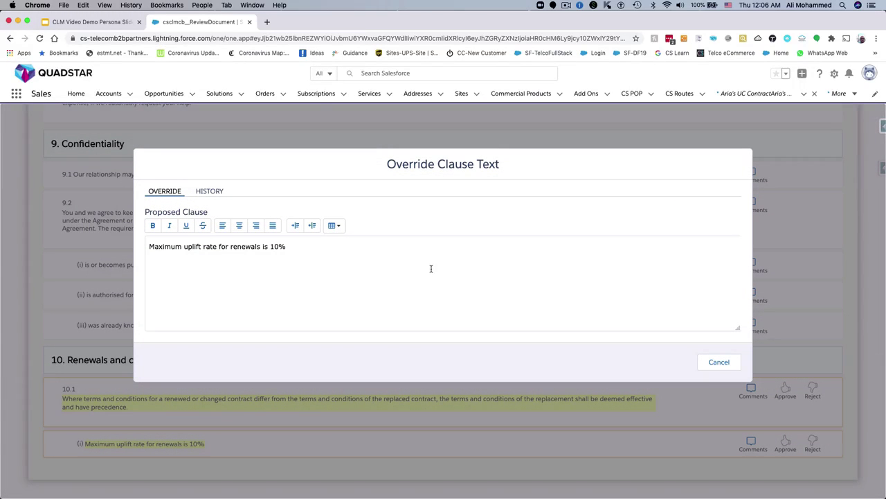
{"action": "left_click", "coordinate": [703, 363]}
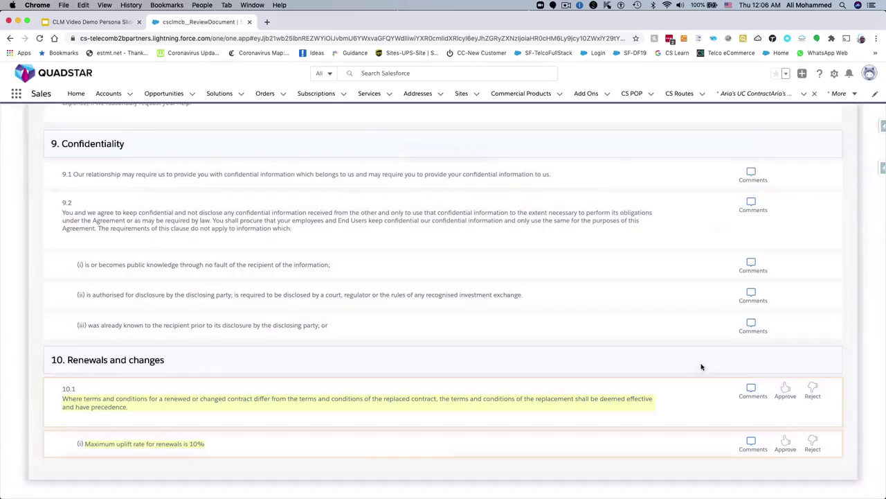
{"action": "left_click", "coordinate": [787, 441]}
Step: Approve the whole Terms & Conditions document
{"action": "scroll", "coordinate": [755, 229], "scroll_direction": "up", "scroll_amount": 20}
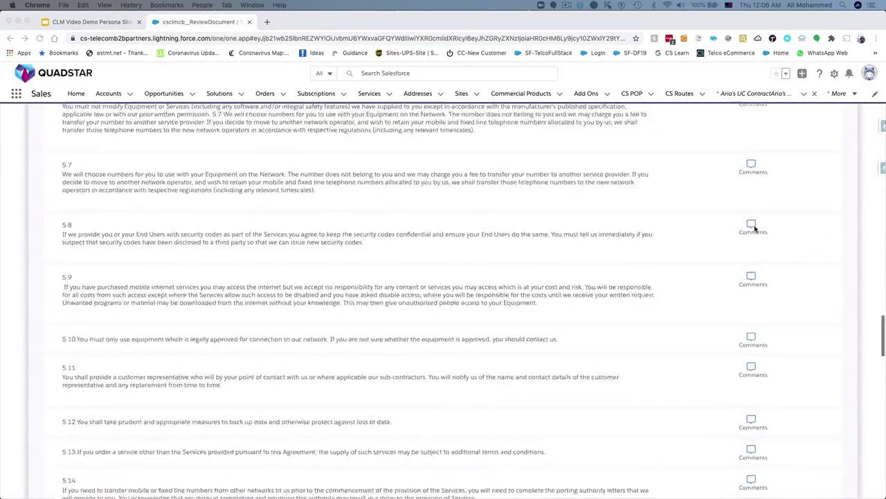
{"action": "scroll", "coordinate": [755, 228], "scroll_direction": "up", "scroll_amount": 15}
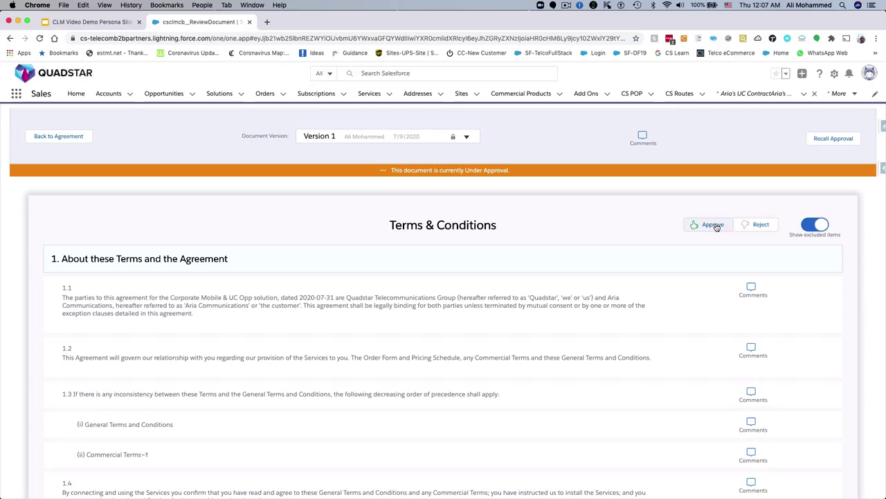
{"action": "left_click", "coordinate": [713, 225]}
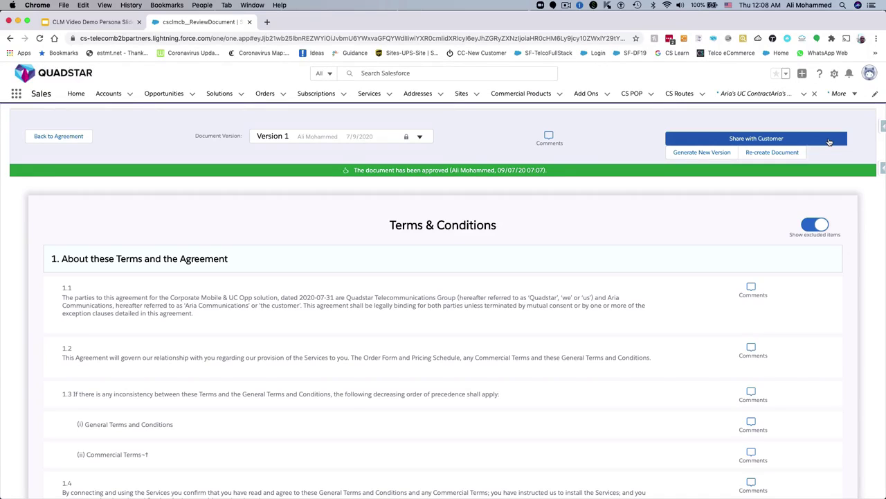
Step: Return to the agreement and generate its PDF document, reading through the pricing and terms pages
{"action": "left_click", "coordinate": [69, 136]}
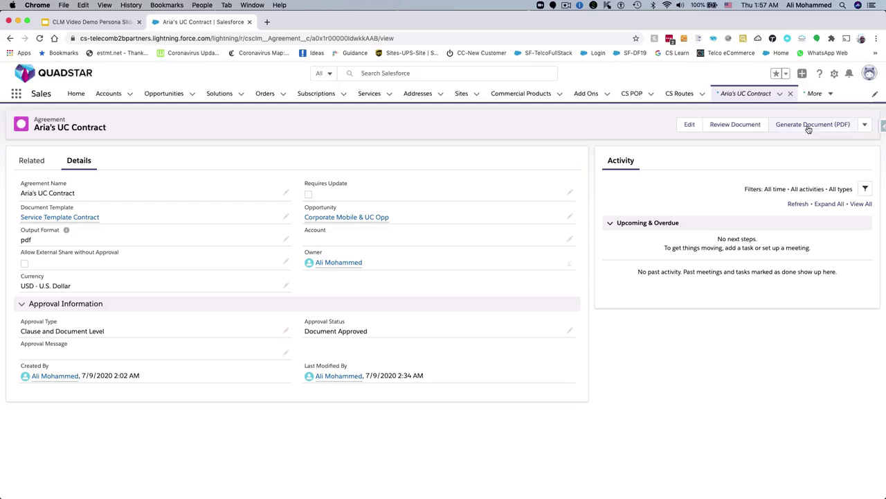
{"action": "left_click", "coordinate": [809, 125]}
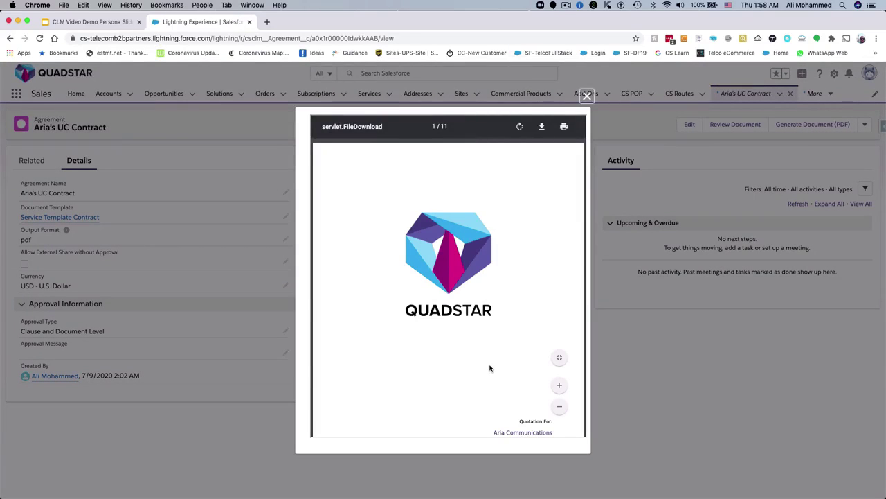
{"action": "scroll", "coordinate": [489, 368], "scroll_direction": "down", "scroll_amount": 5}
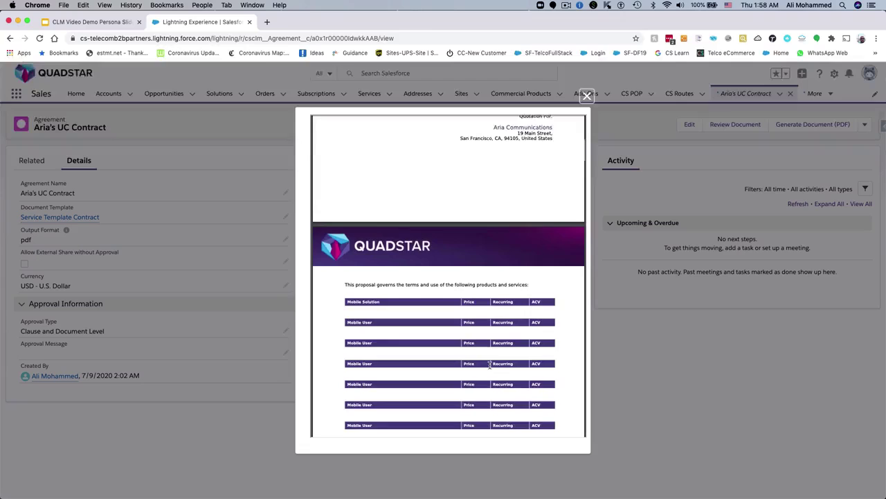
{"action": "scroll", "coordinate": [490, 365], "scroll_direction": "down", "scroll_amount": 10}
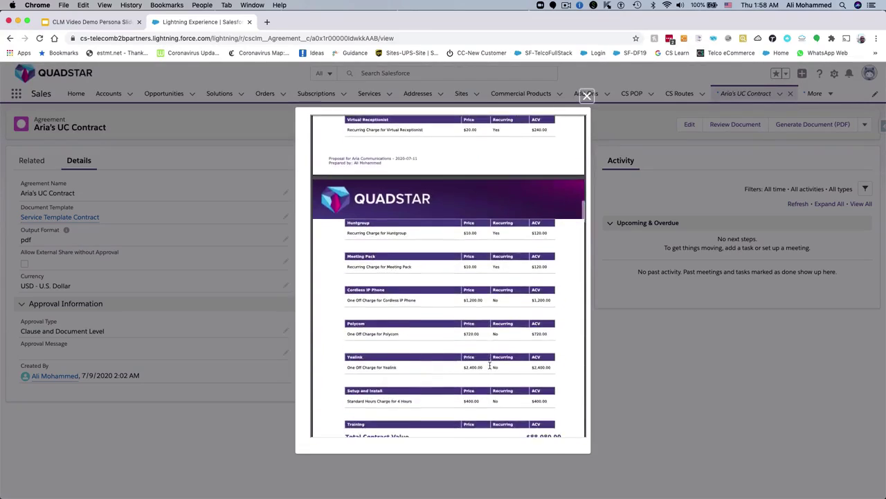
{"action": "scroll", "coordinate": [489, 365], "scroll_direction": "down", "scroll_amount": 10}
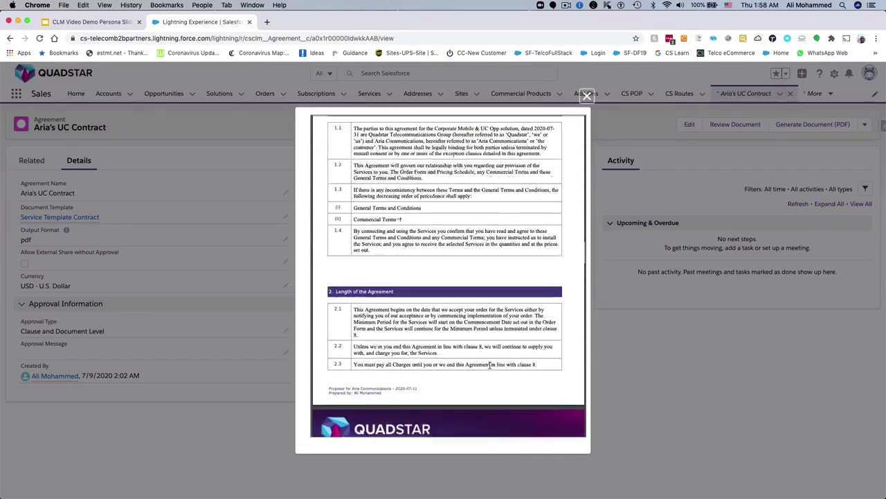
{"action": "scroll", "coordinate": [490, 365], "scroll_direction": "down", "scroll_amount": 10}
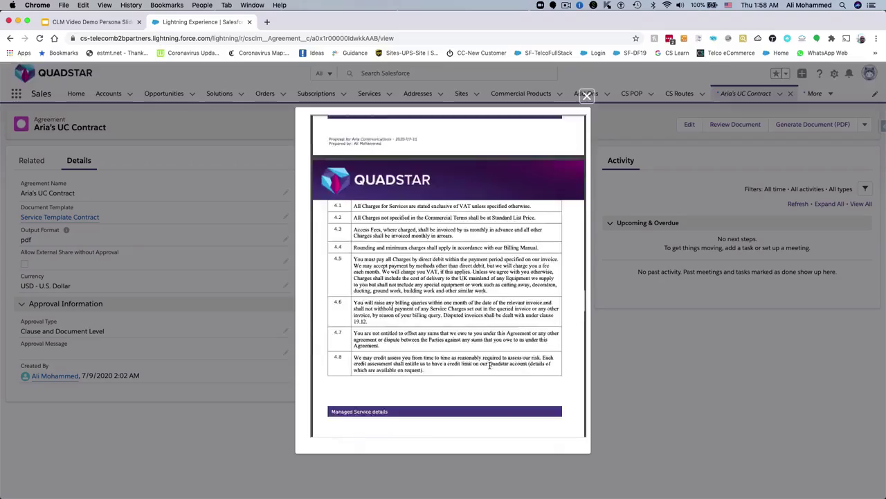
{"action": "scroll", "coordinate": [489, 365], "scroll_direction": "down", "scroll_amount": 10}
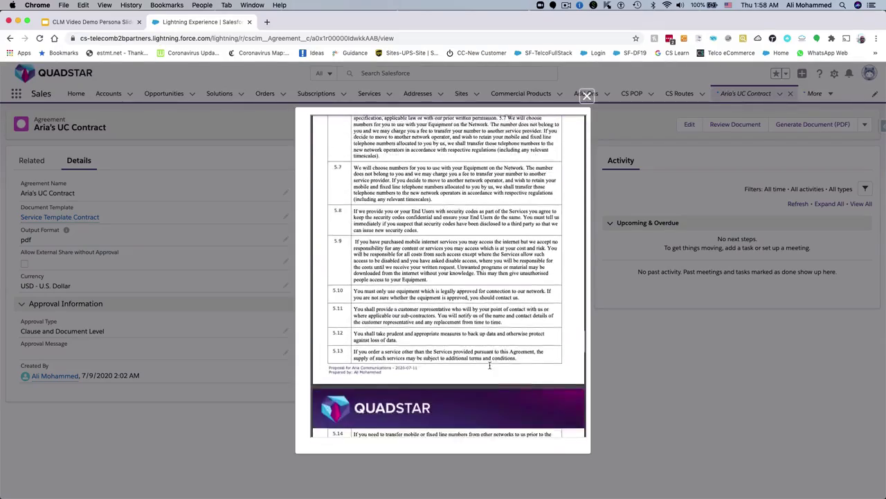
{"action": "scroll", "coordinate": [490, 365], "scroll_direction": "down", "scroll_amount": 10}
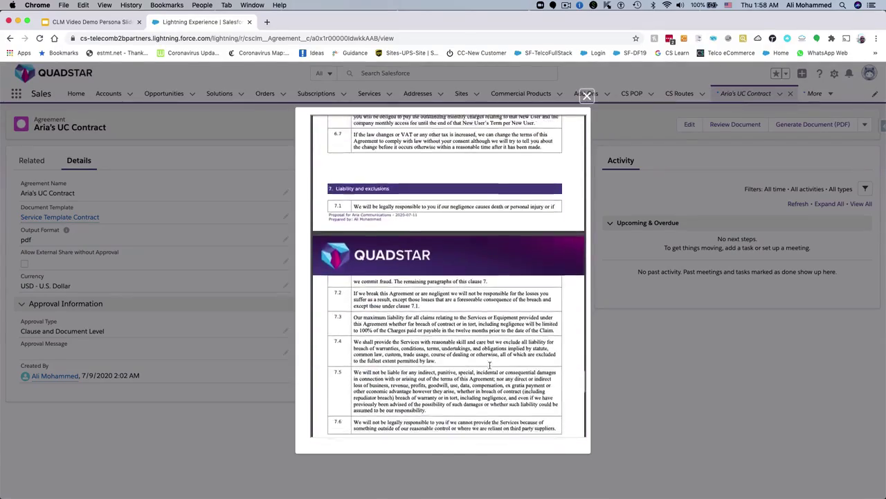
{"action": "scroll", "coordinate": [490, 365], "scroll_direction": "down", "scroll_amount": 10}
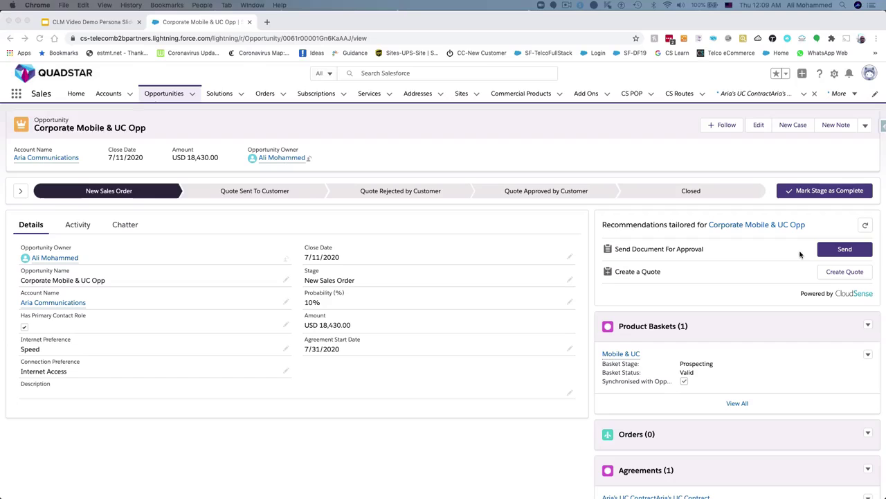
Step: Send the opportunity's document for approval and complete the customer comment on the approval page as "Approved!"
{"action": "left_click", "coordinate": [811, 257]}
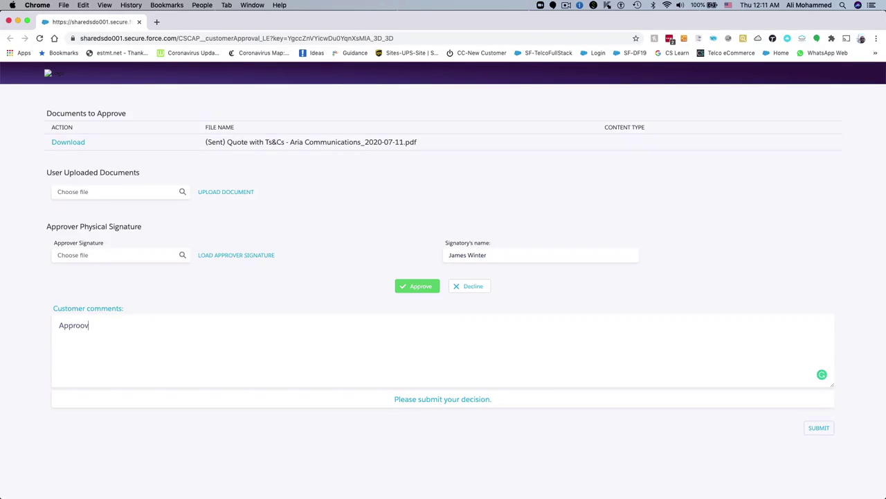
{"action": "key", "text": "BackSpace"}
{"action": "key", "text": "BackSpace"}
{"action": "key", "text": "BackSpace"}
{"action": "type", "text": "ved!"}
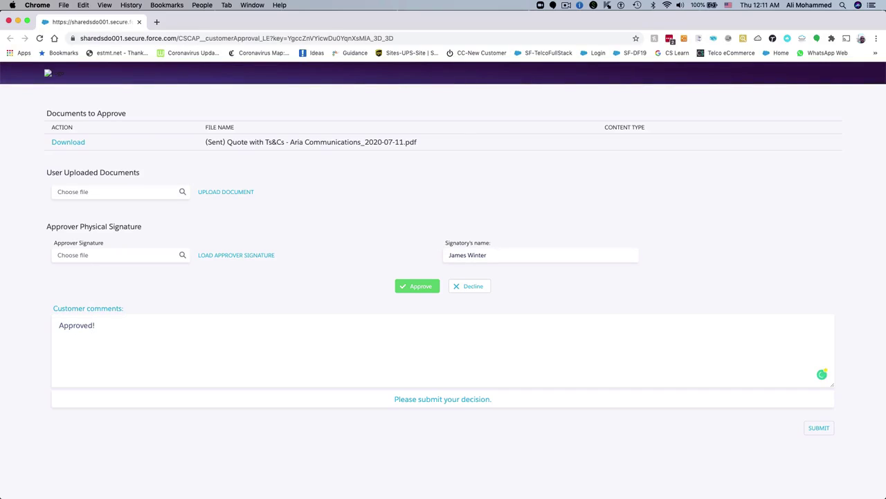